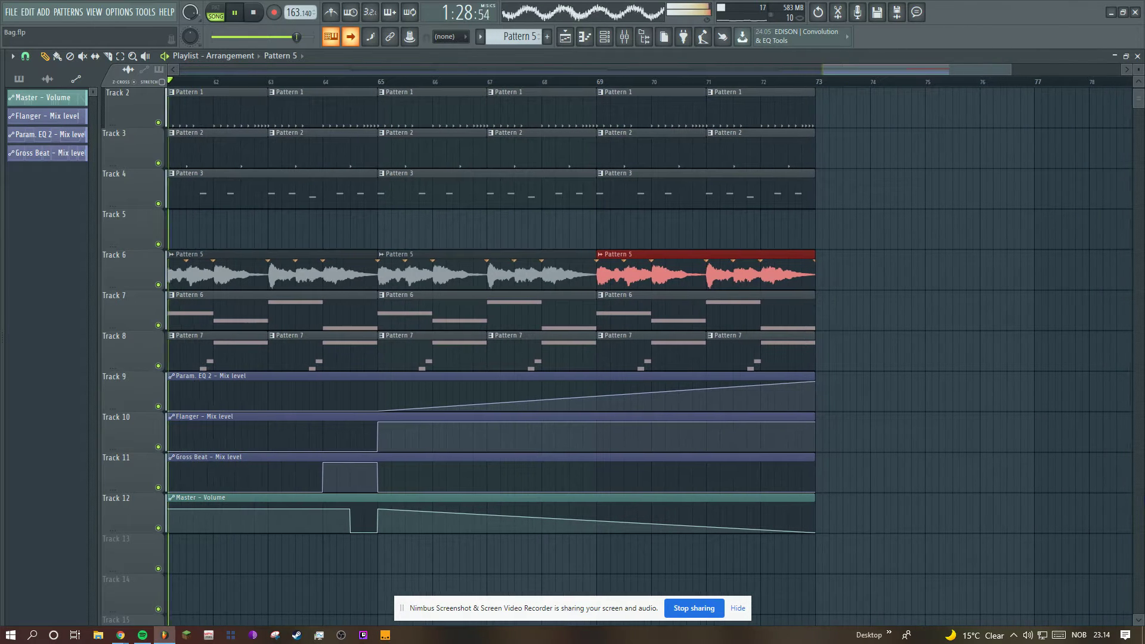
# Step: Play the end of the arrangement with playlist auto-scrolling turned on, and stop playback once the clips have finished
pyautogui.click(655, 256)
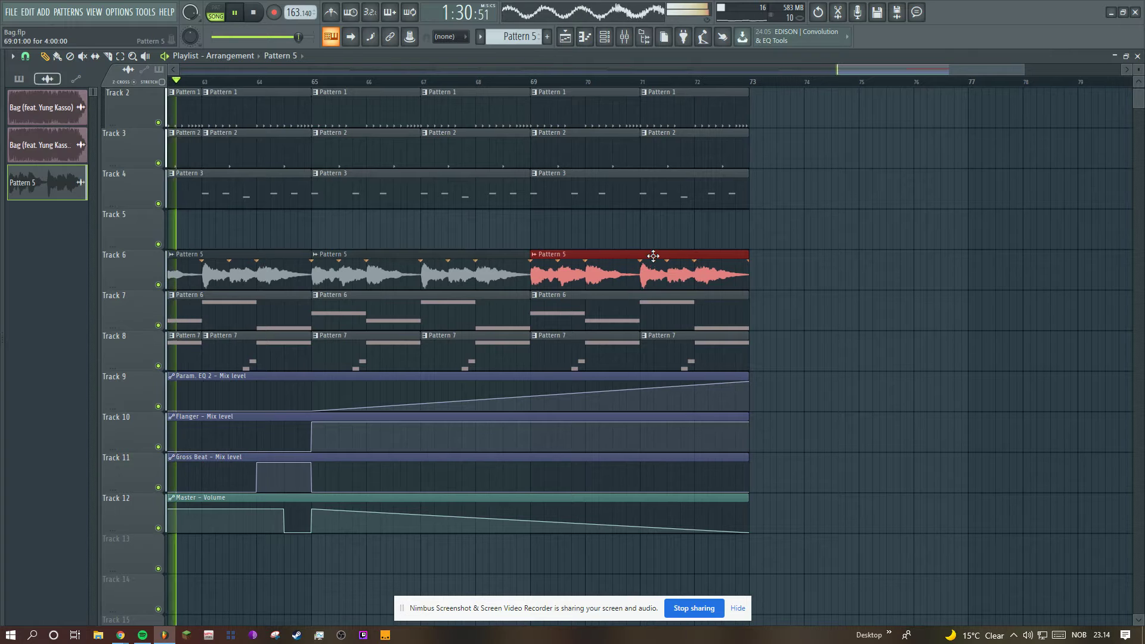
pyautogui.click(887, 242)
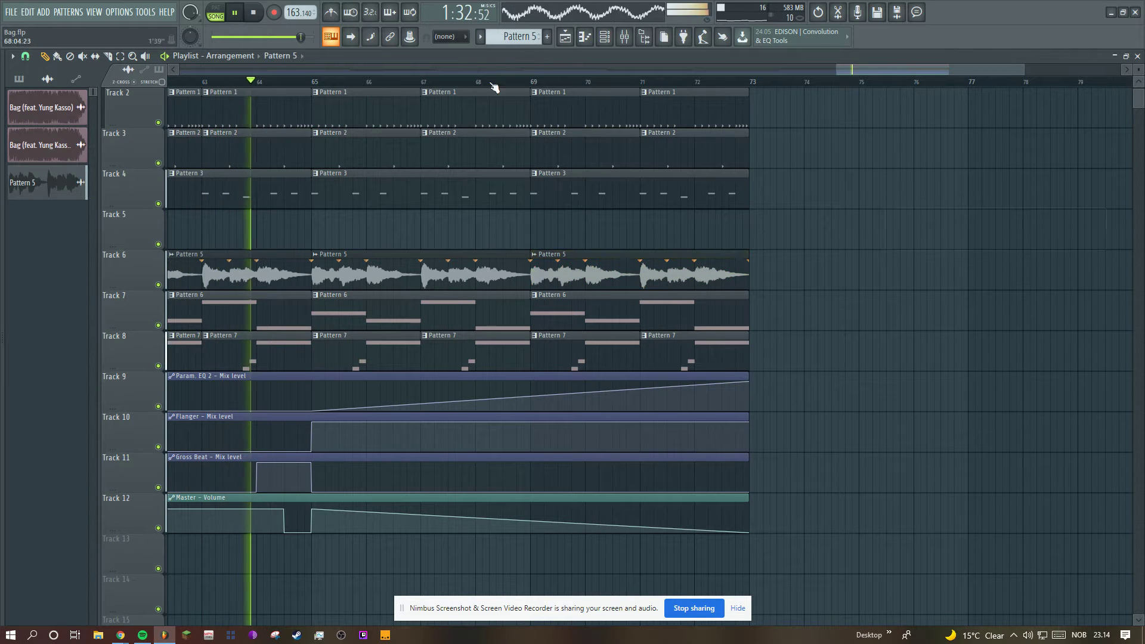
pyautogui.click(351, 38)
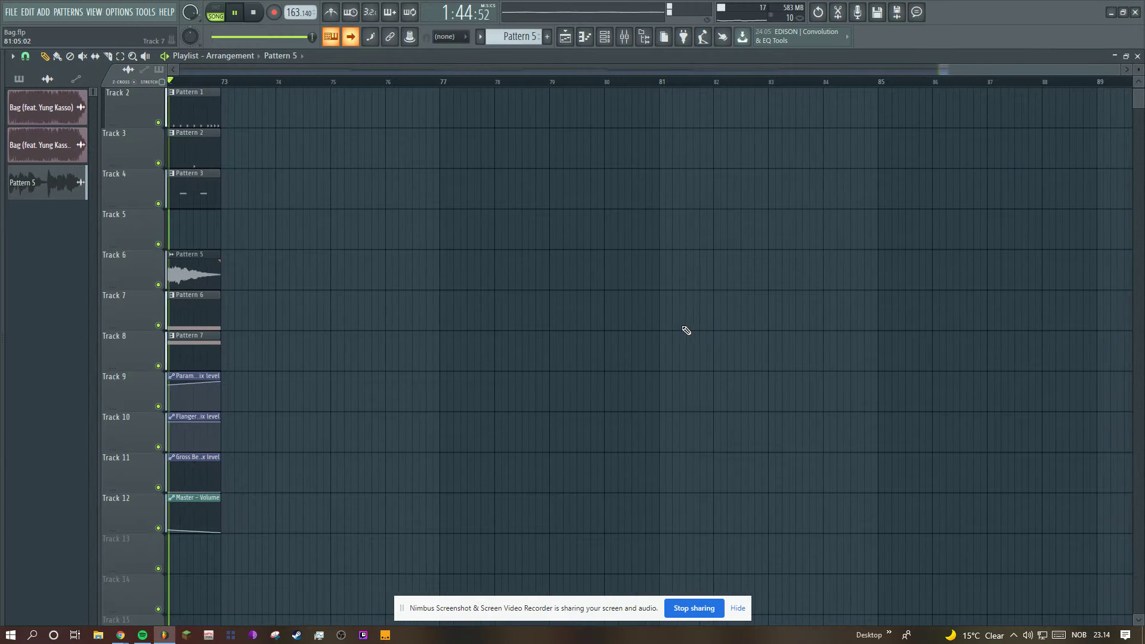
pyautogui.press('space')
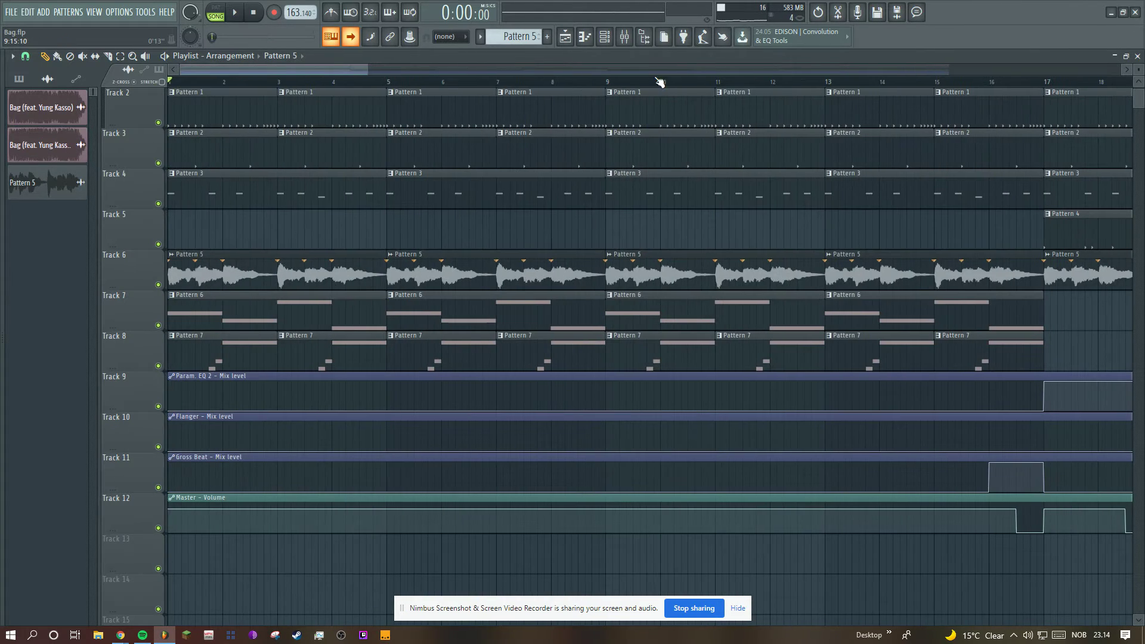
# Step: Inspect the Master track's effects in the mixer: Maximus, Gross Beat, Fruity Chorus and Fruity parametric EQ 2
pyautogui.click(570, 36)
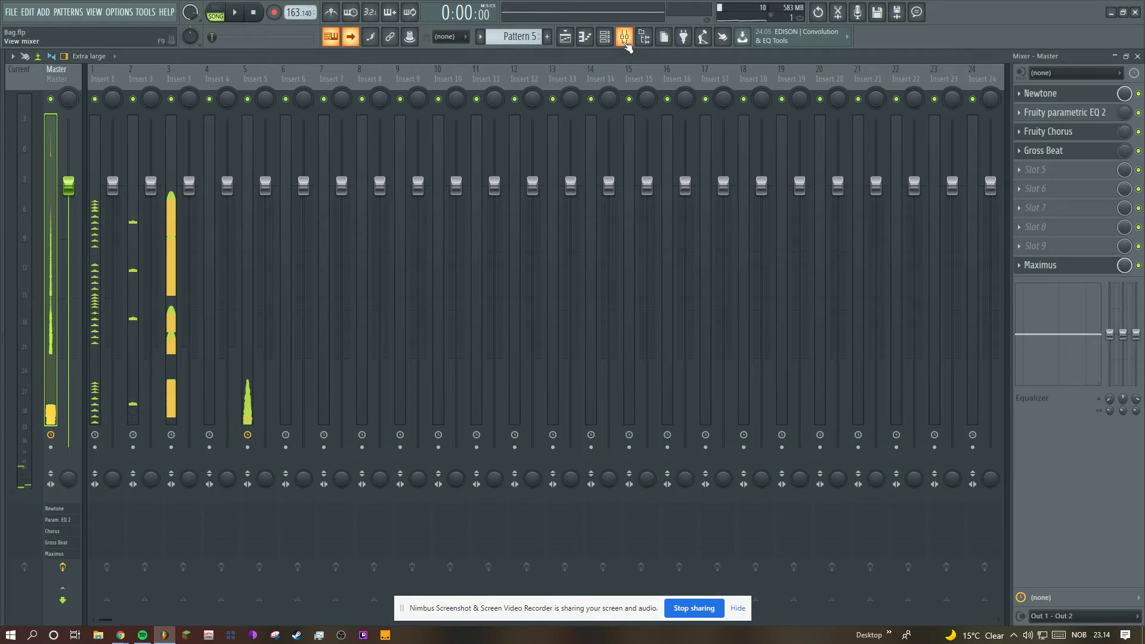
pyautogui.click(1056, 270)
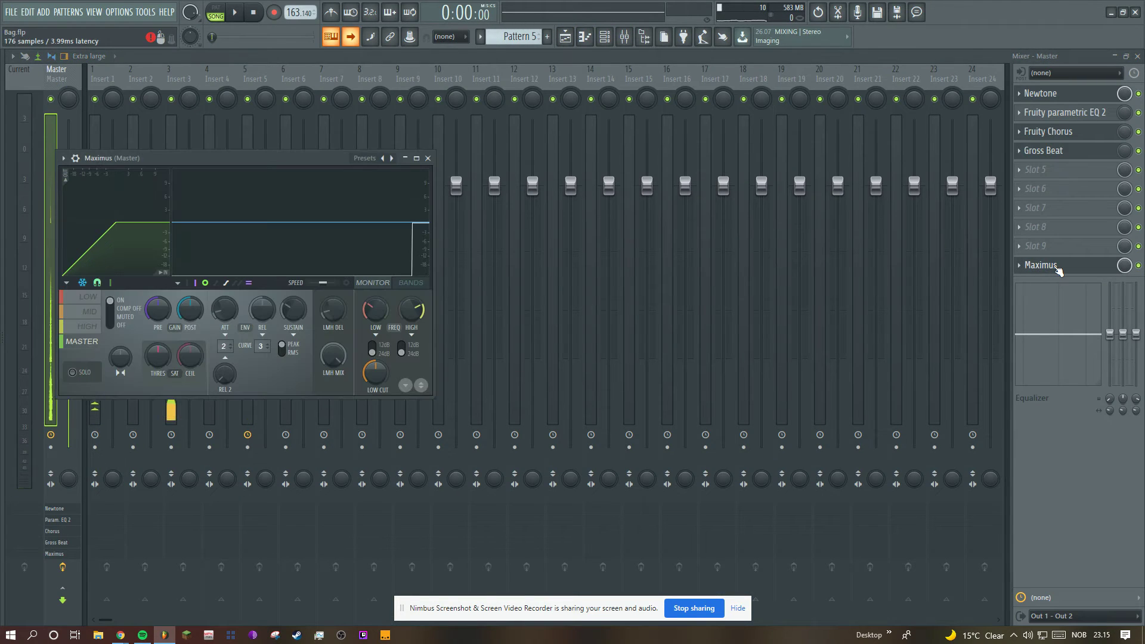
pyautogui.click(1066, 151)
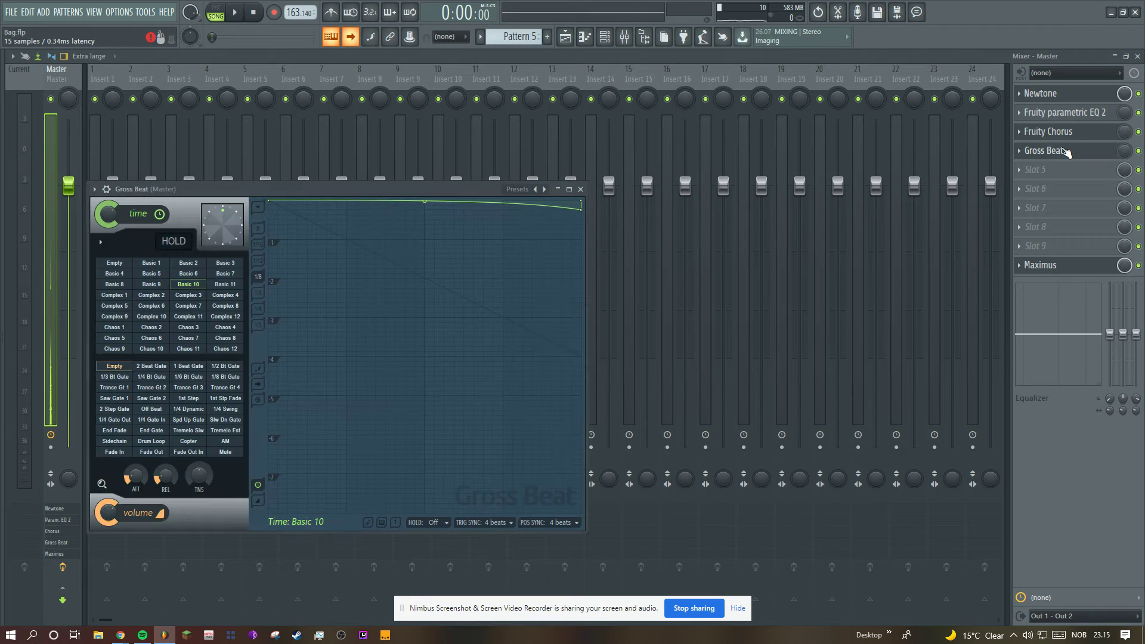
pyautogui.click(1064, 132)
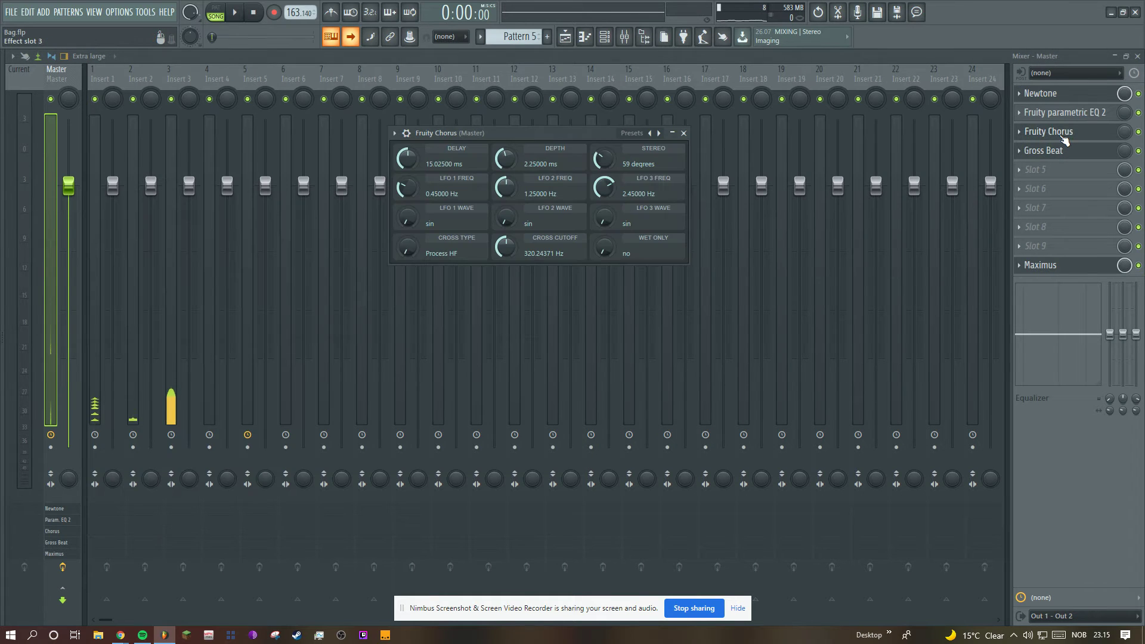
pyautogui.click(1064, 117)
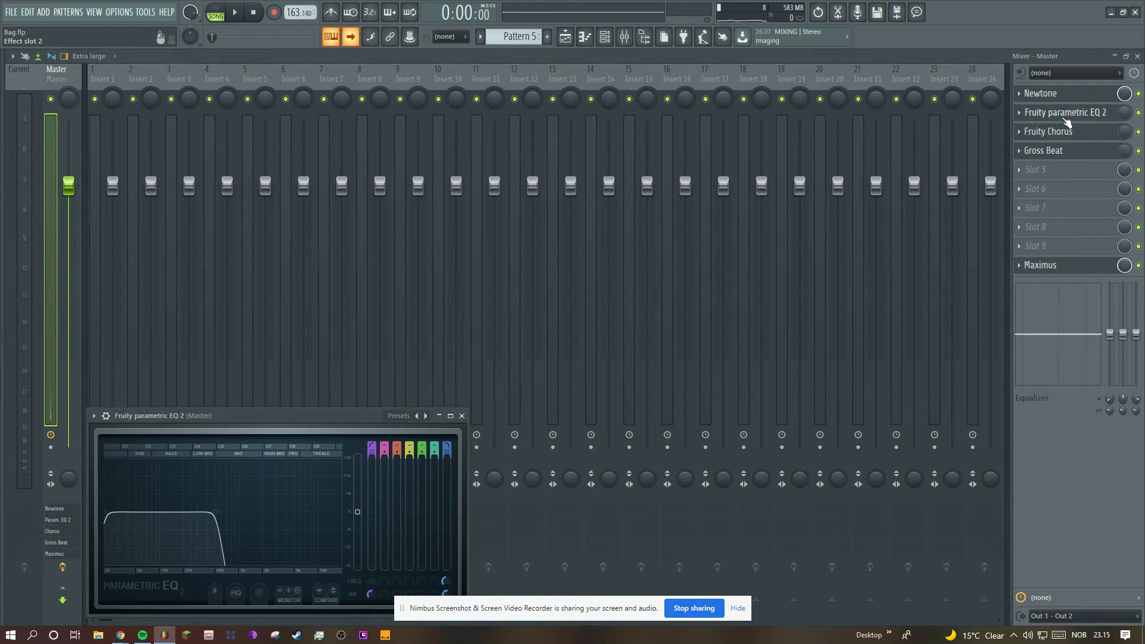
pyautogui.moveTo(305, 415); pyautogui.dragTo(447, 150)
# Step: Return to the playlist, list the project's patterns, and audition the Pattern 1 hi-hat notes in the piano roll
pyautogui.press('F5')
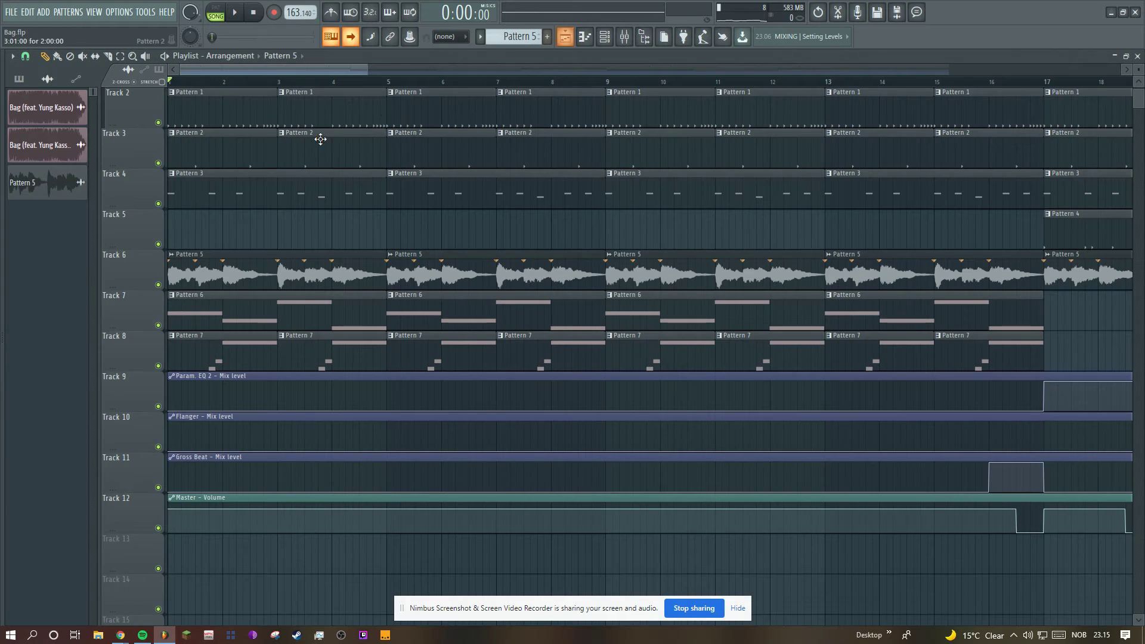
pyautogui.click(20, 79)
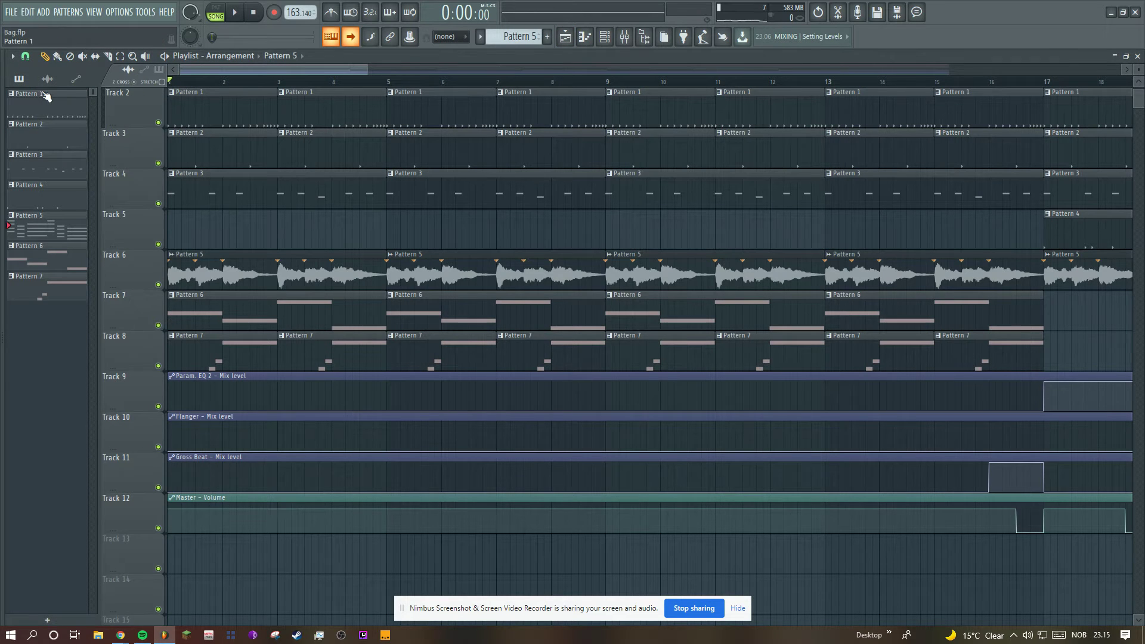
pyautogui.click(584, 39)
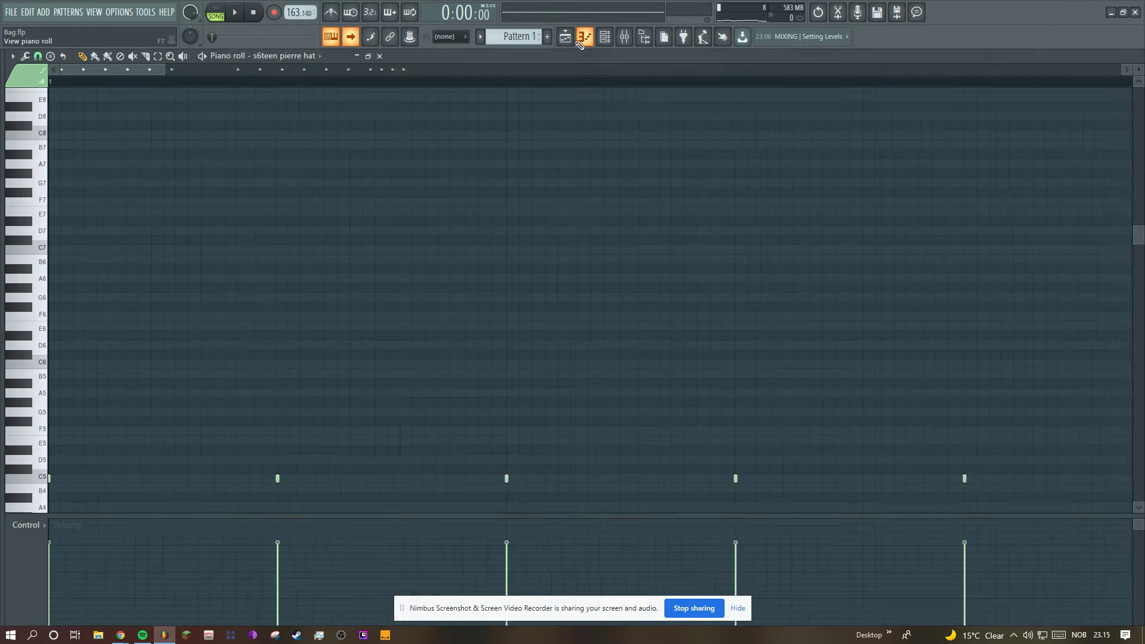
pyautogui.scroll(-2, 320, 205)
pyautogui.press('space')
pyautogui.moveTo(1014, 68); pyautogui.dragTo(784, 143)
pyautogui.scroll(-1, 715, 119)
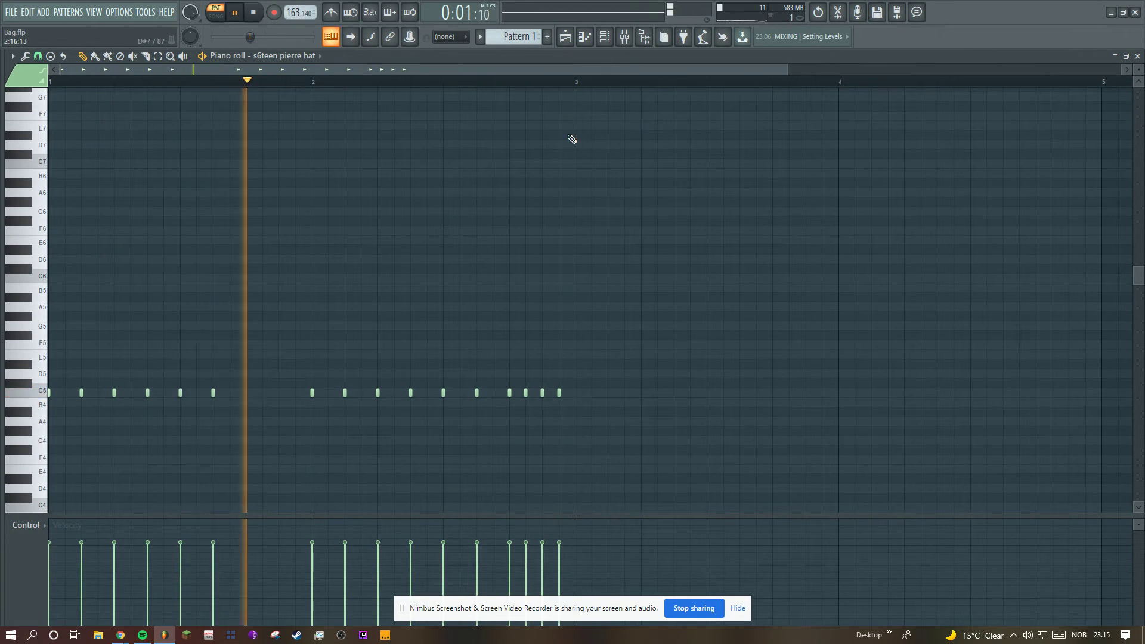
pyautogui.press('space')
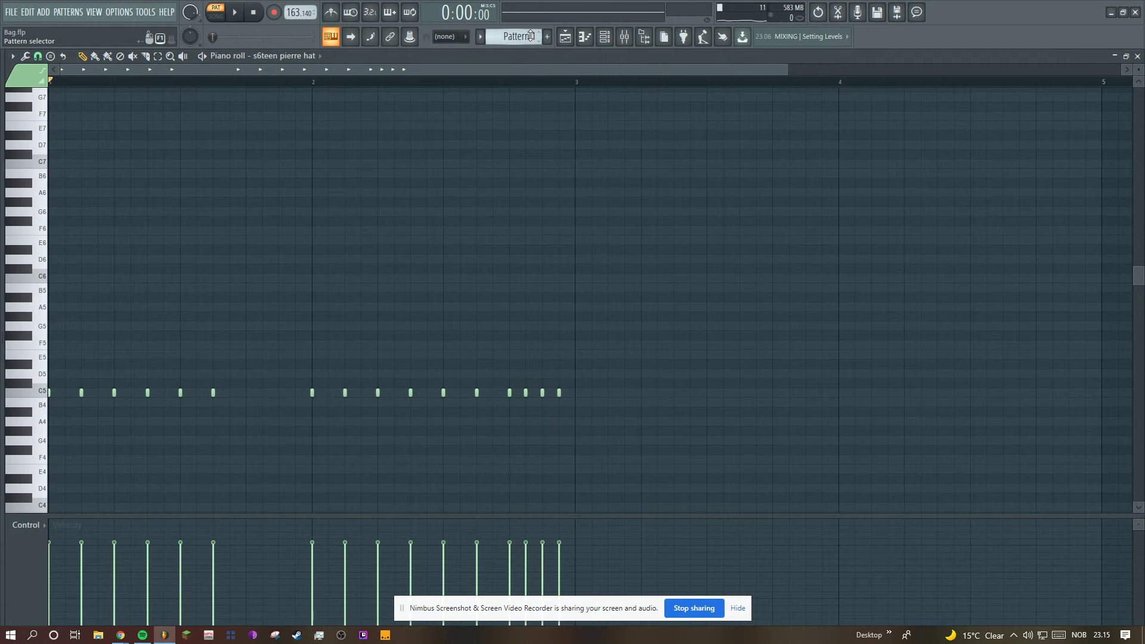
# Step: Switch to Pattern 2 and play its clap notes in the piano roll
pyautogui.scroll(-1, 534, 39)
pyautogui.press('space')
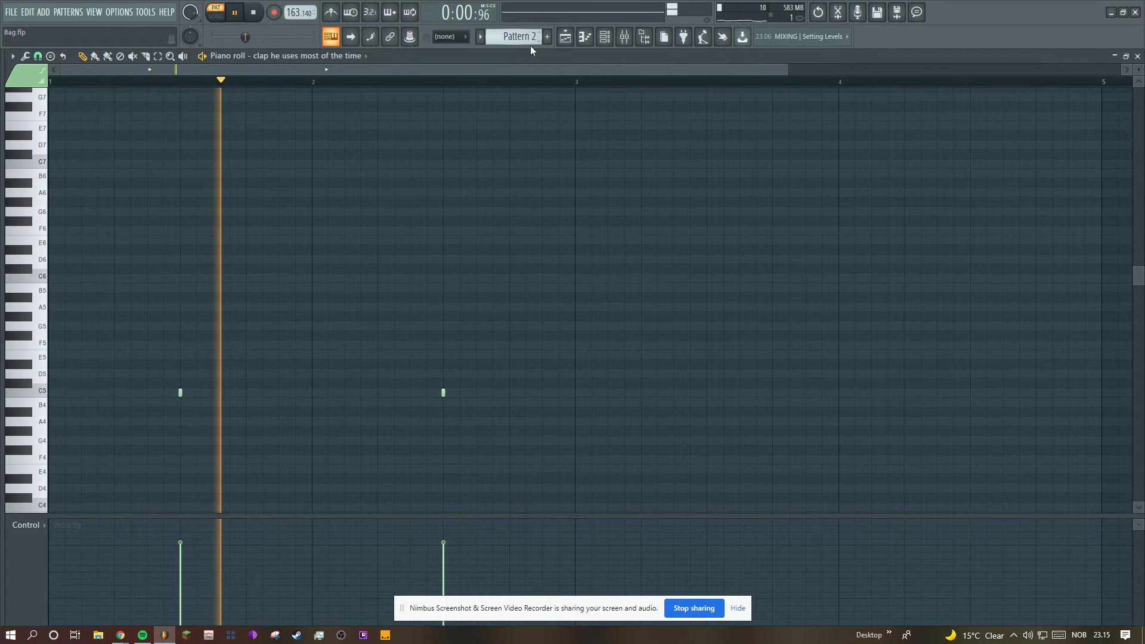
pyautogui.scroll(-1, 529, 98)
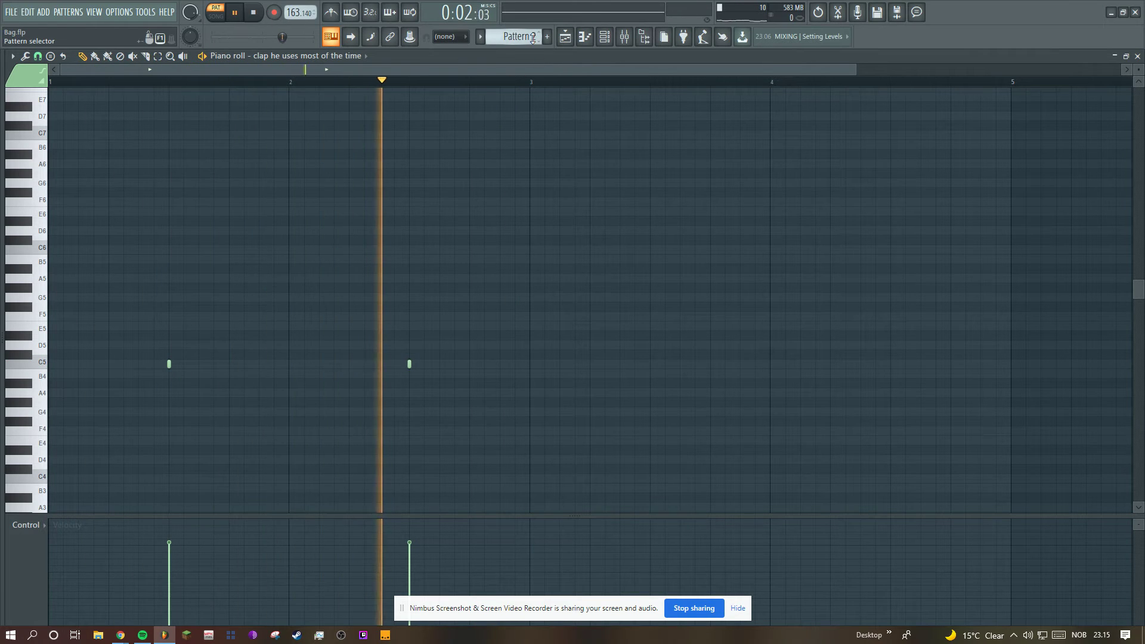
# Step: Audition the Studio 808 notes of Pattern 3 and the Final Pierre Kick 2 notes of Pattern 4
pyautogui.scroll(-1, 534, 39)
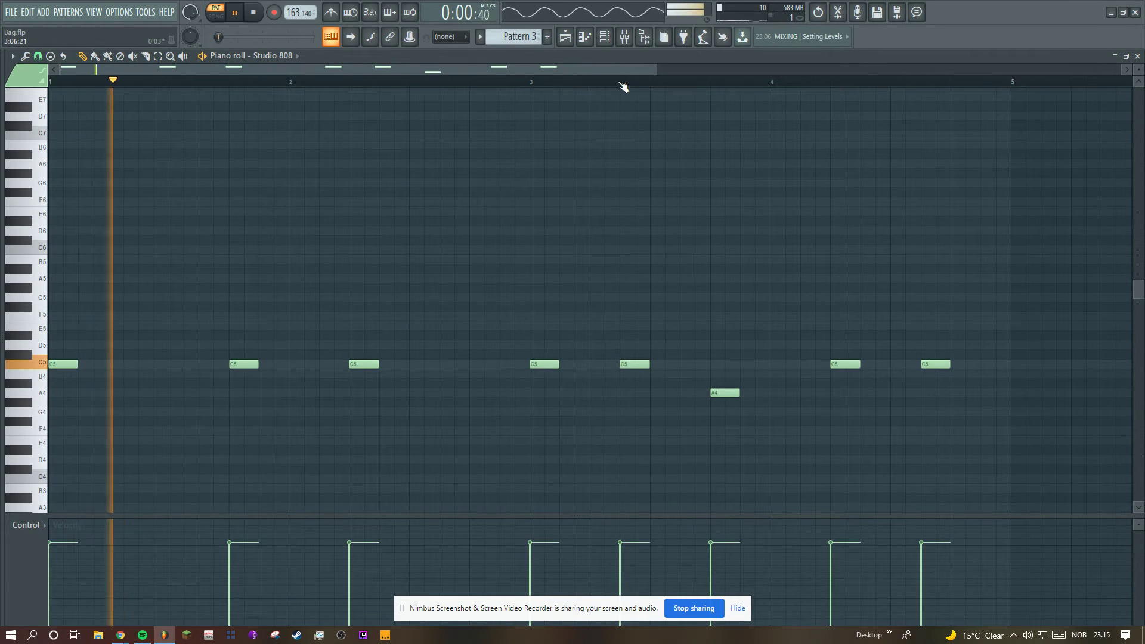
pyautogui.moveTo(660, 70); pyautogui.dragTo(738, 70)
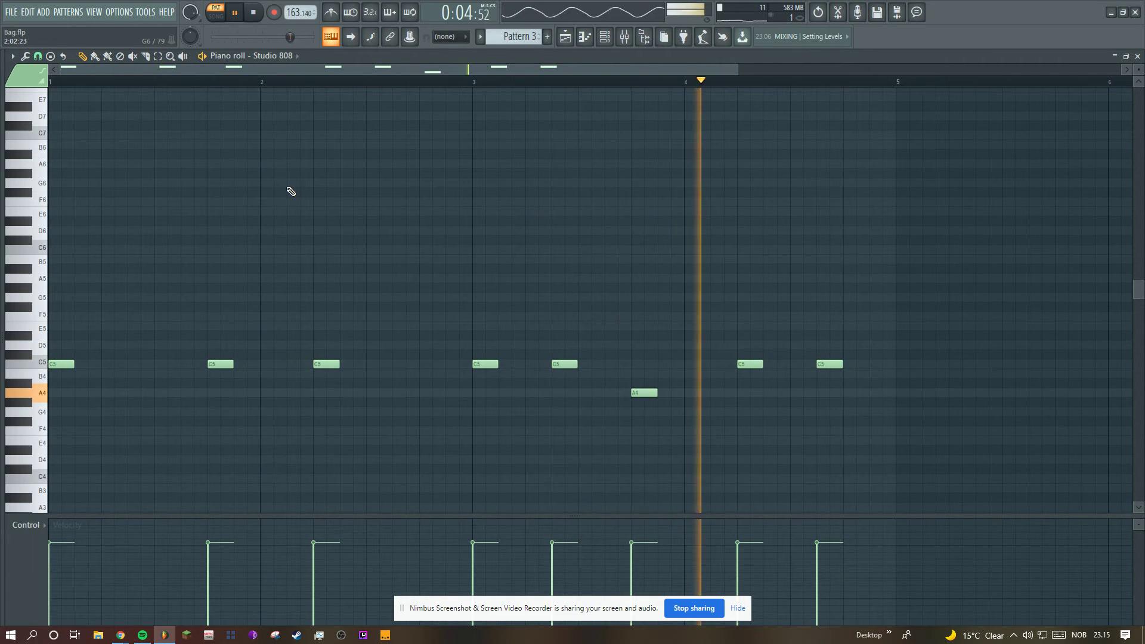
pyautogui.scroll(-1, 516, 36)
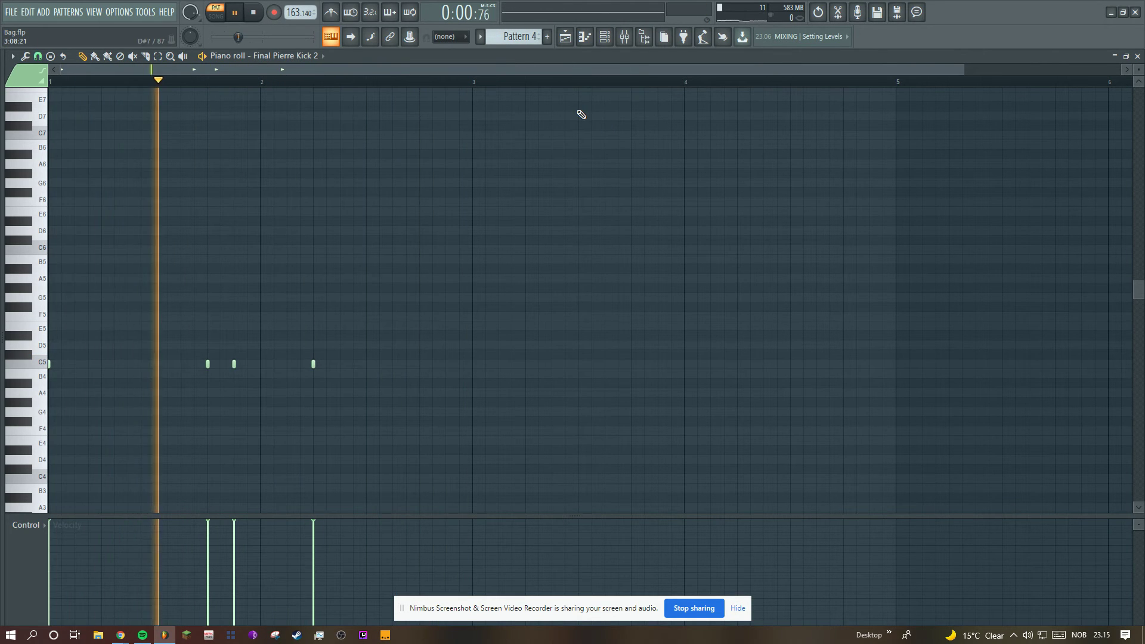
pyautogui.press('space')
# Step: Play the chords of Pattern 5 and show the FLEX #2 instrument settings behind them
pyautogui.scroll(-1, 532, 39)
pyautogui.press('space')
pyautogui.scroll(2, 573, 111)
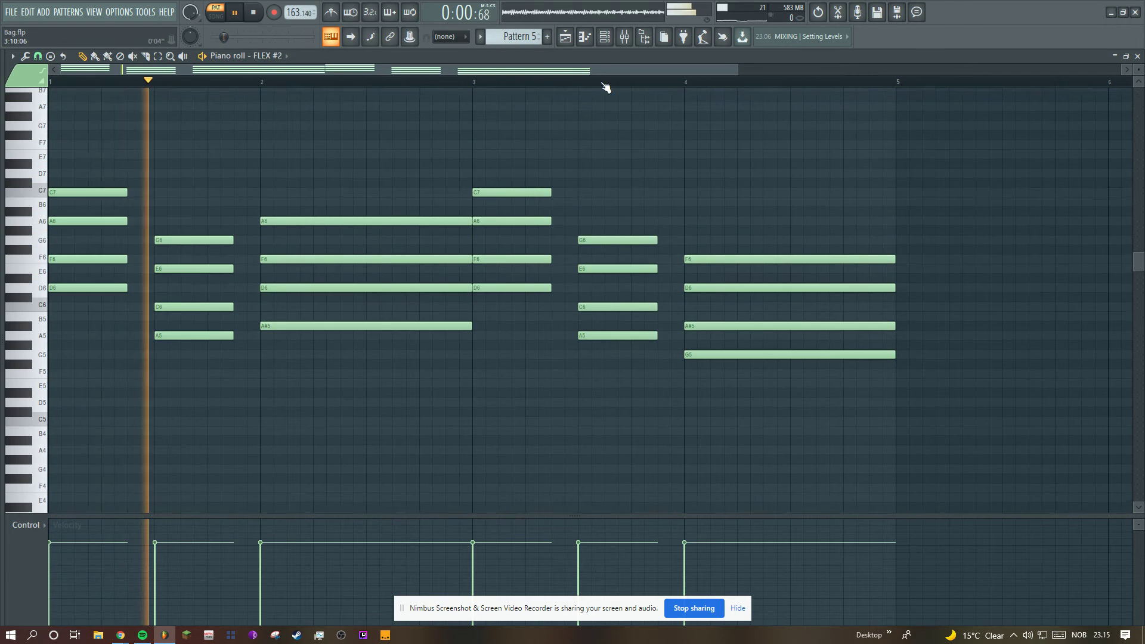
pyautogui.click(606, 37)
pyautogui.click(185, 268)
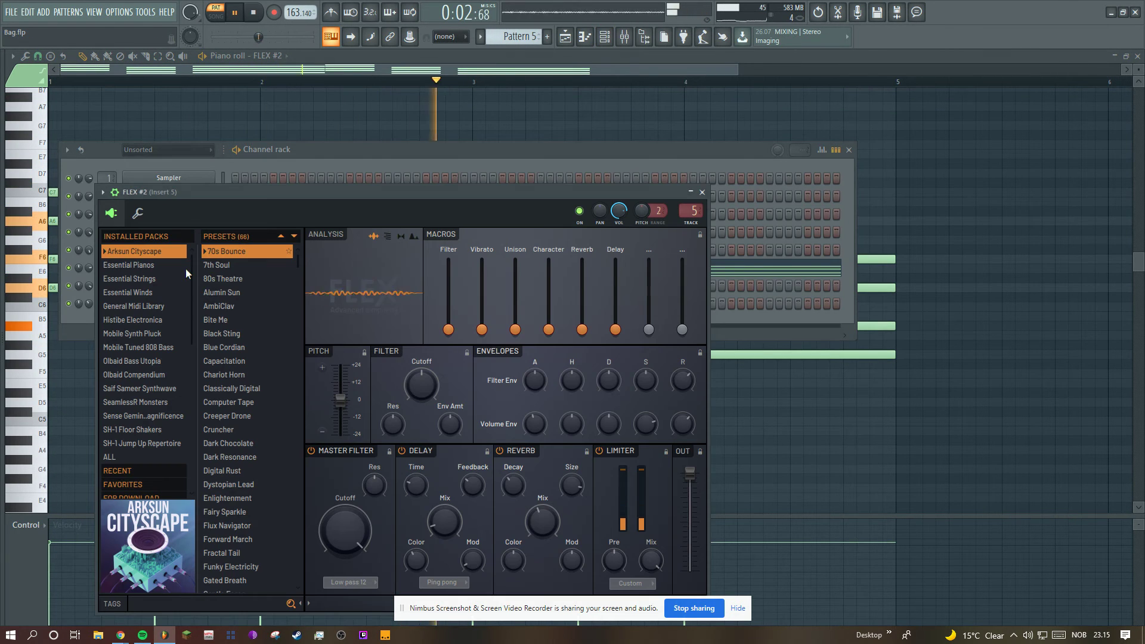
pyautogui.moveTo(516, 190); pyautogui.dragTo(481, 106)
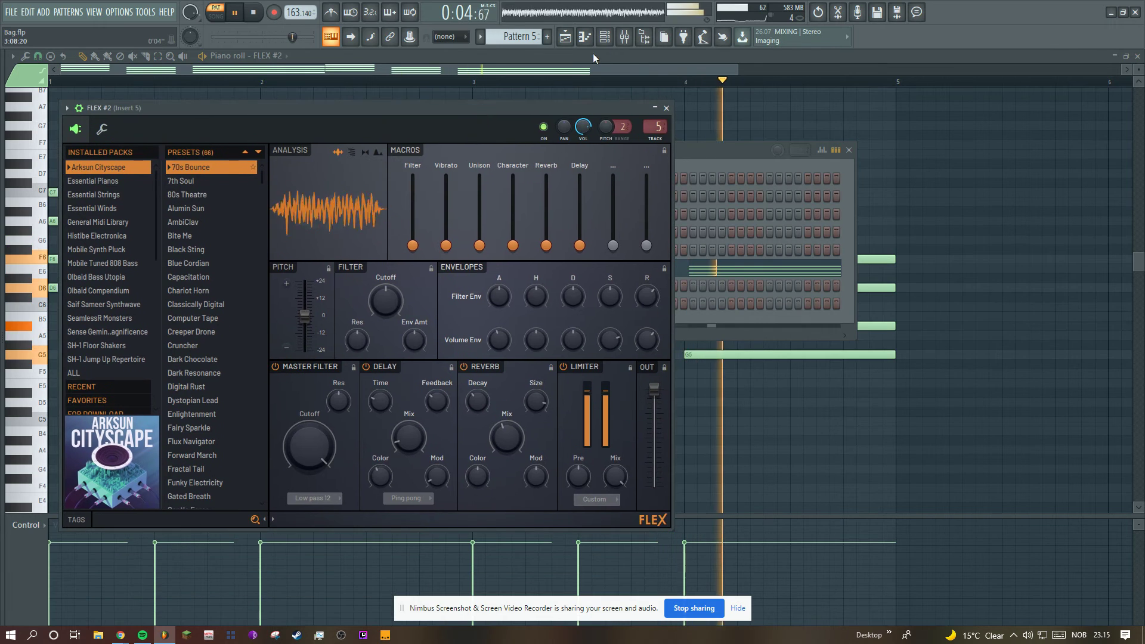
# Step: Check the FLEX #2 channel's Insert 5 track in the mixer, return to the Pattern 5 piano roll and stop playback
pyautogui.click(588, 37)
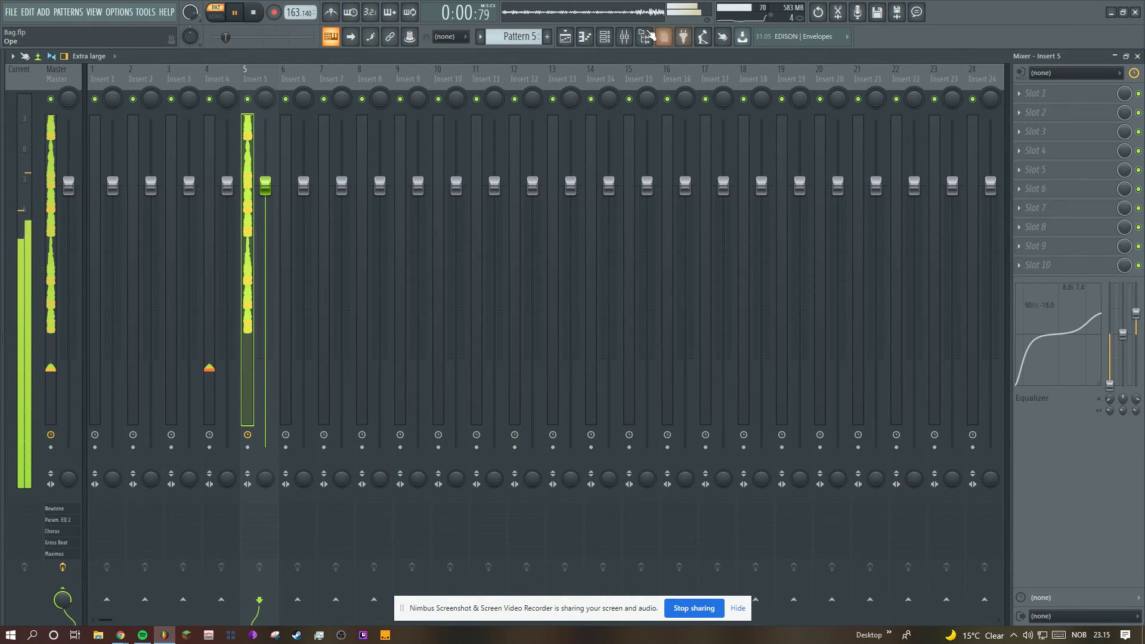
pyautogui.click(591, 38)
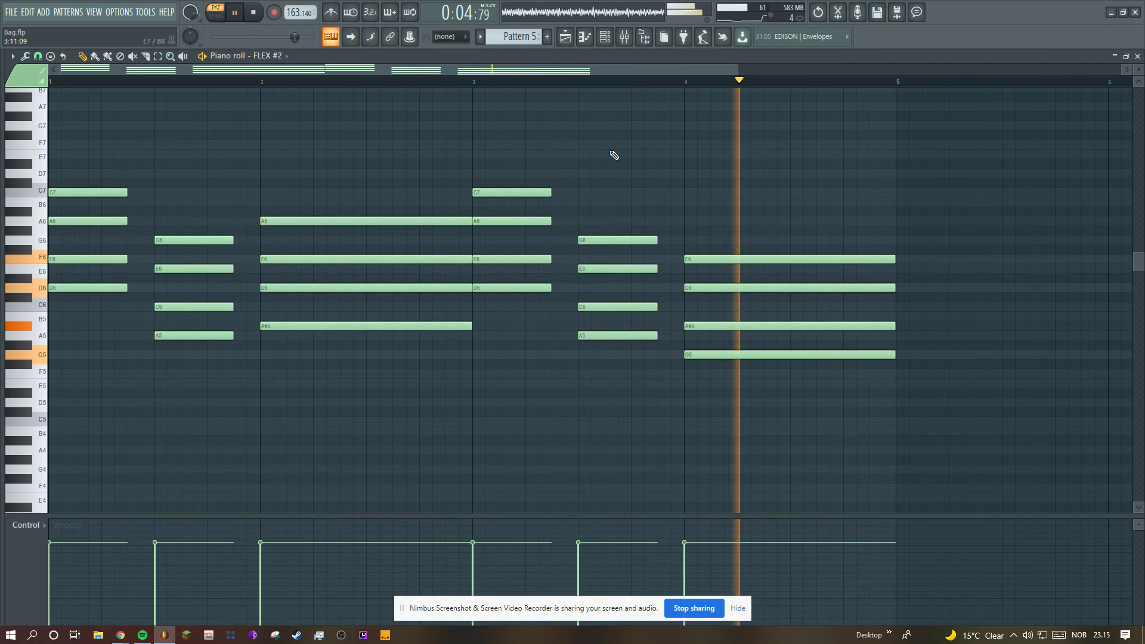
pyautogui.press('space')
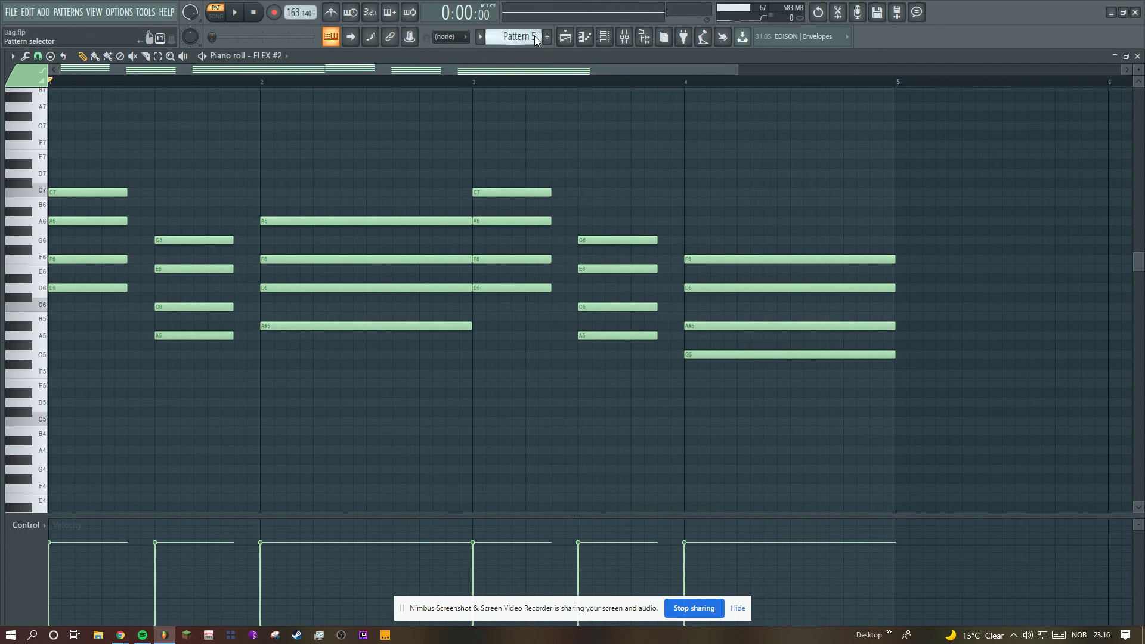
# Step: Play the melody of Pattern 6 and inspect its PoiZone synth, finishing back at the piano roll
pyautogui.scroll(-1, 534, 36)
pyautogui.scroll(-1, 547, 164)
pyautogui.press('space')
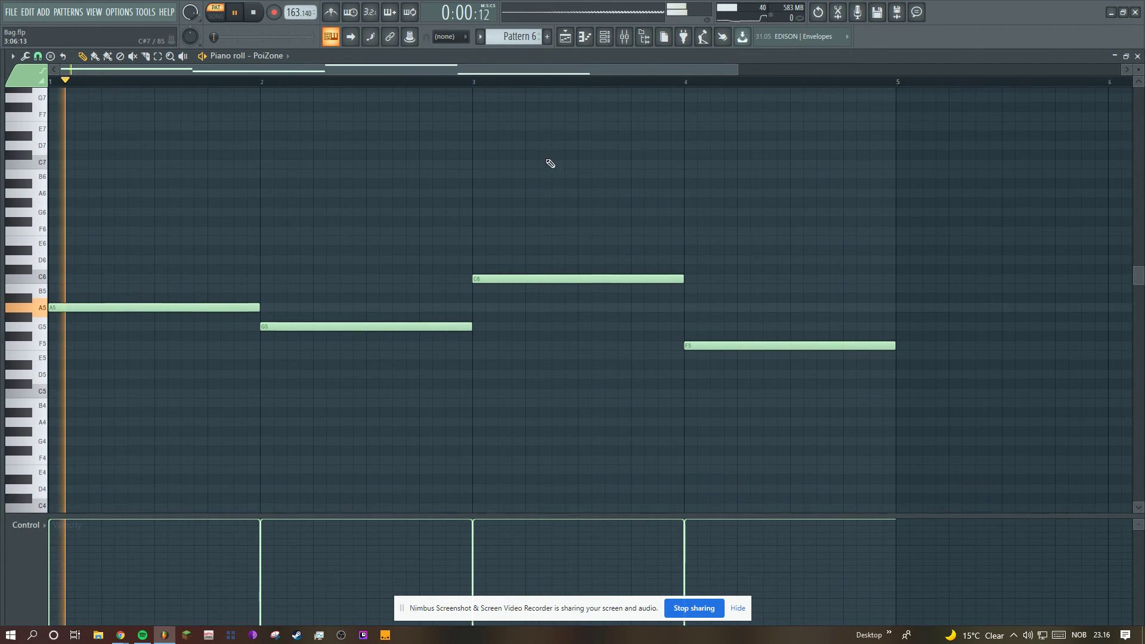
pyautogui.click(614, 40)
pyautogui.click(167, 283)
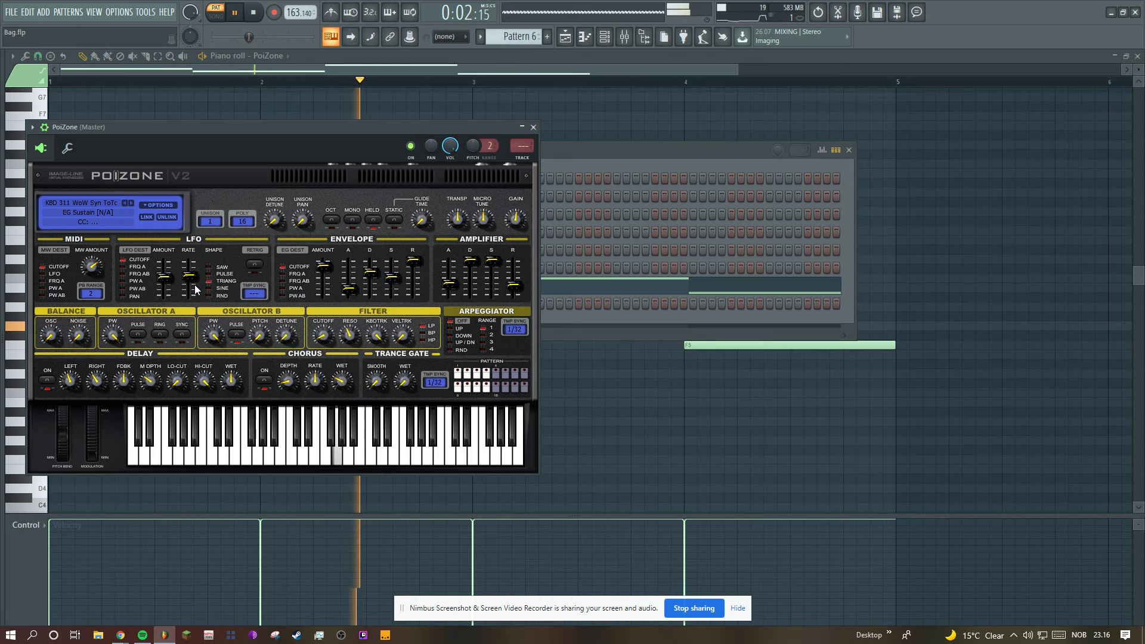
pyautogui.click(543, 70)
pyautogui.click(624, 36)
pyautogui.click(624, 36)
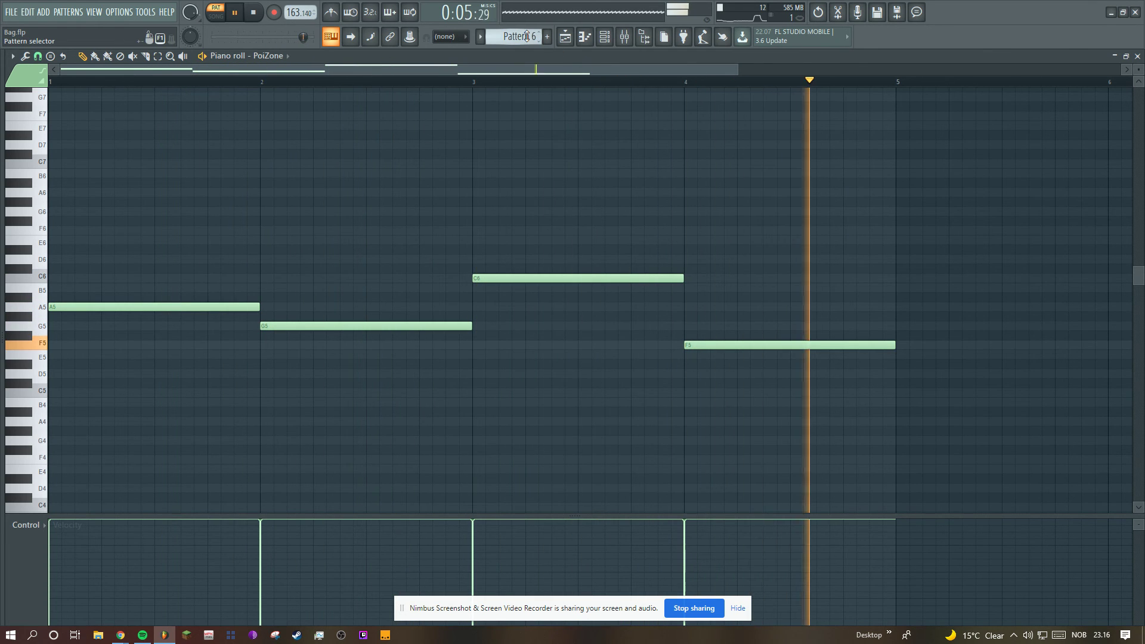
# Step: Play the Pattern 7 melody, inspect its Morphine synth settings, and stop playback
pyautogui.scroll(-1, 526, 36)
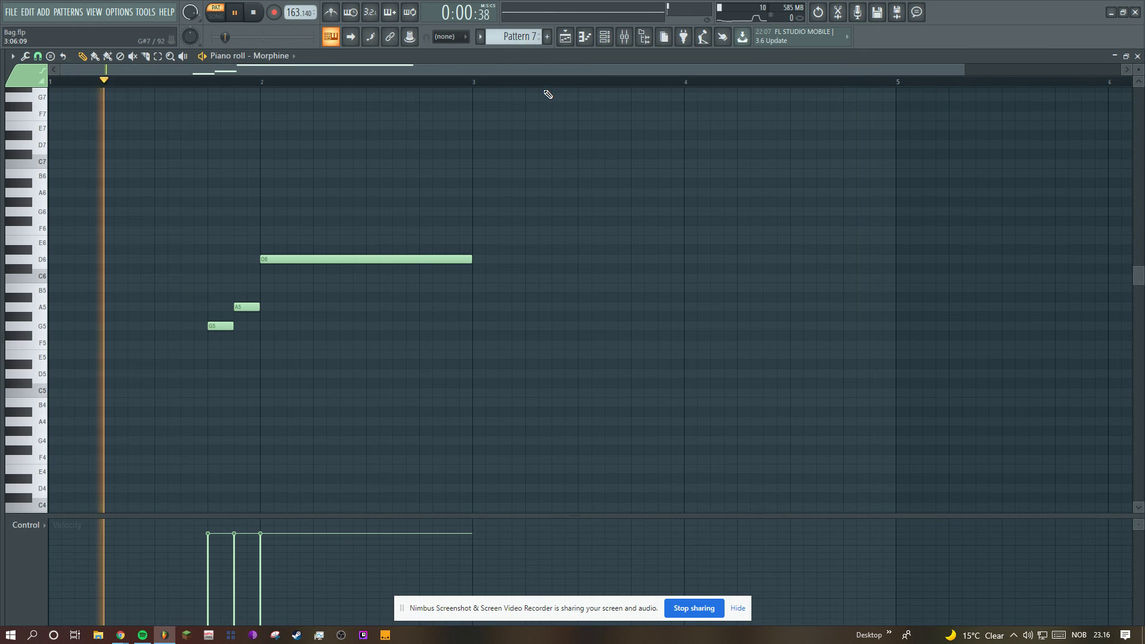
pyautogui.click(604, 36)
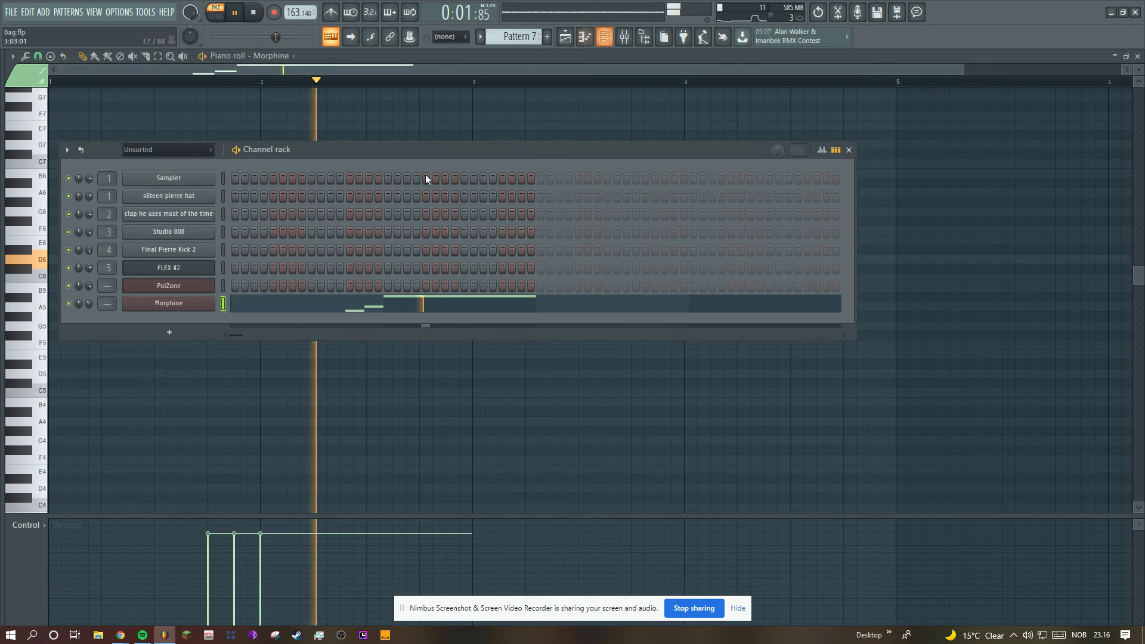
pyautogui.click(209, 304)
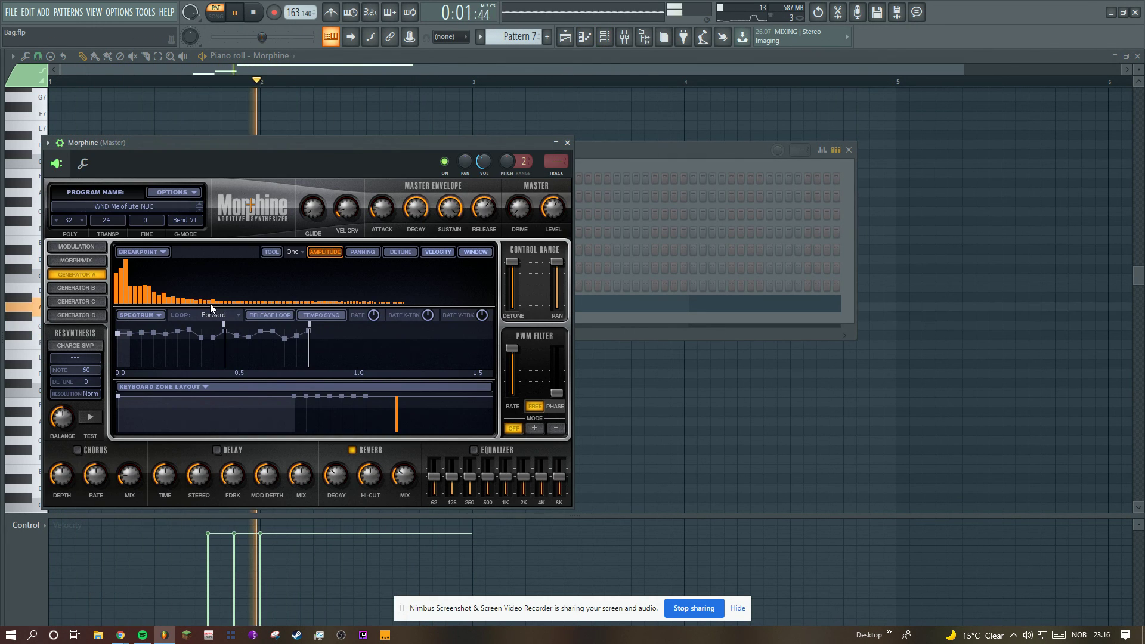
pyautogui.click(560, 57)
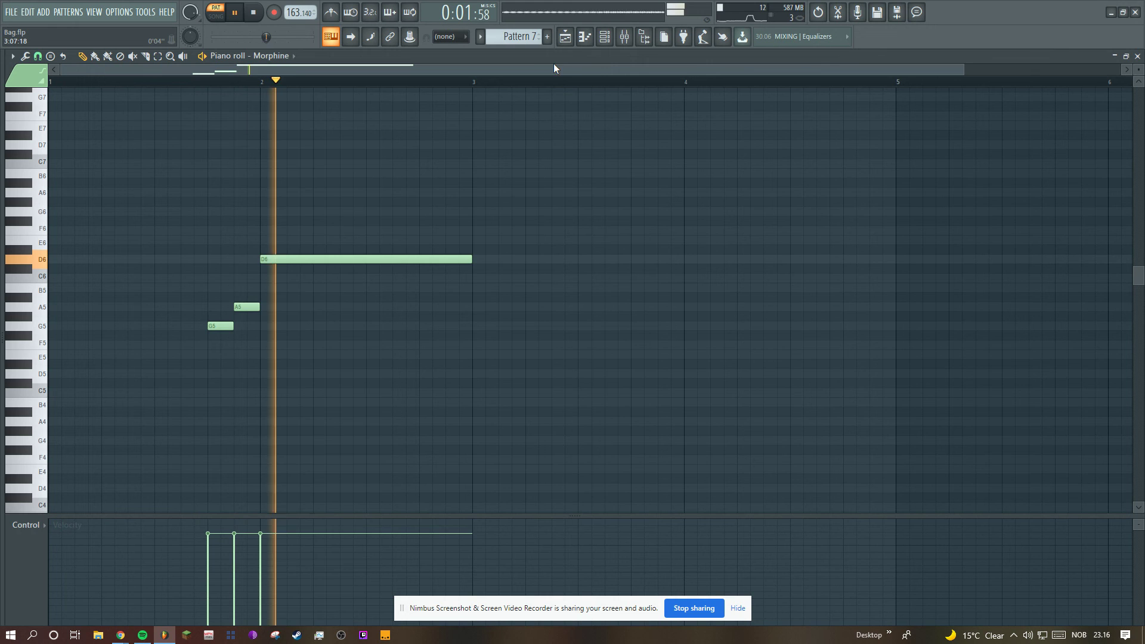
pyautogui.press('space')
# Step: Switch back to Pattern 1 and show the full arrangement from Track 1 through bar 73 in the playlist
pyautogui.scroll(-1, 535, 37)
pyautogui.scroll(7, 539, 35)
pyautogui.click(565, 37)
pyautogui.moveTo(368, 68); pyautogui.dragTo(948, 68)
pyautogui.scroll(1, 1058, 322)
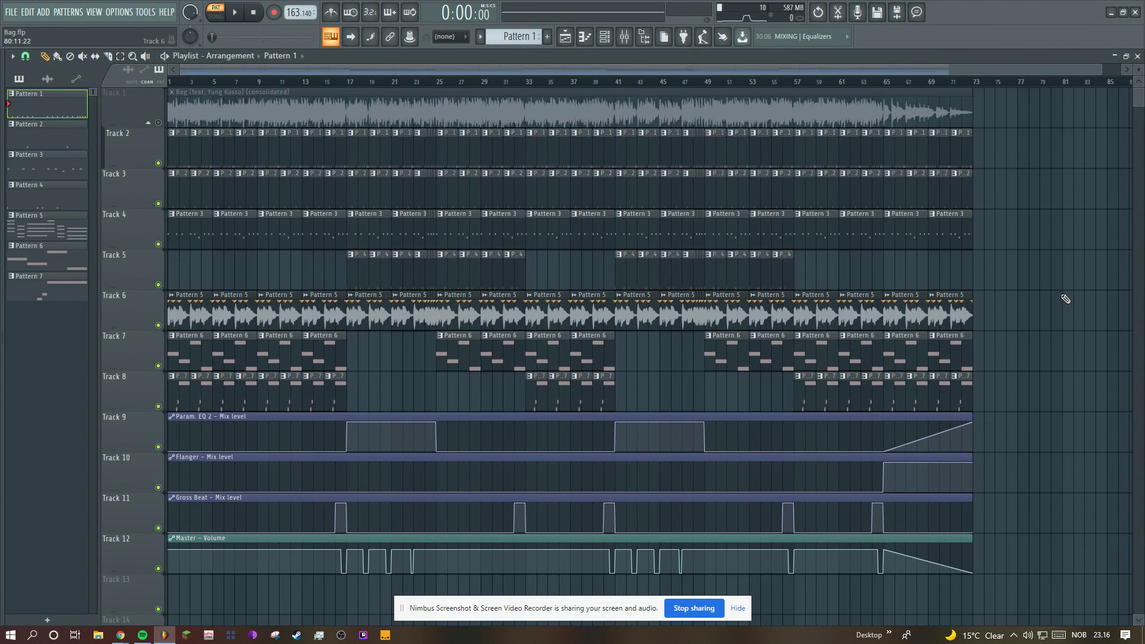